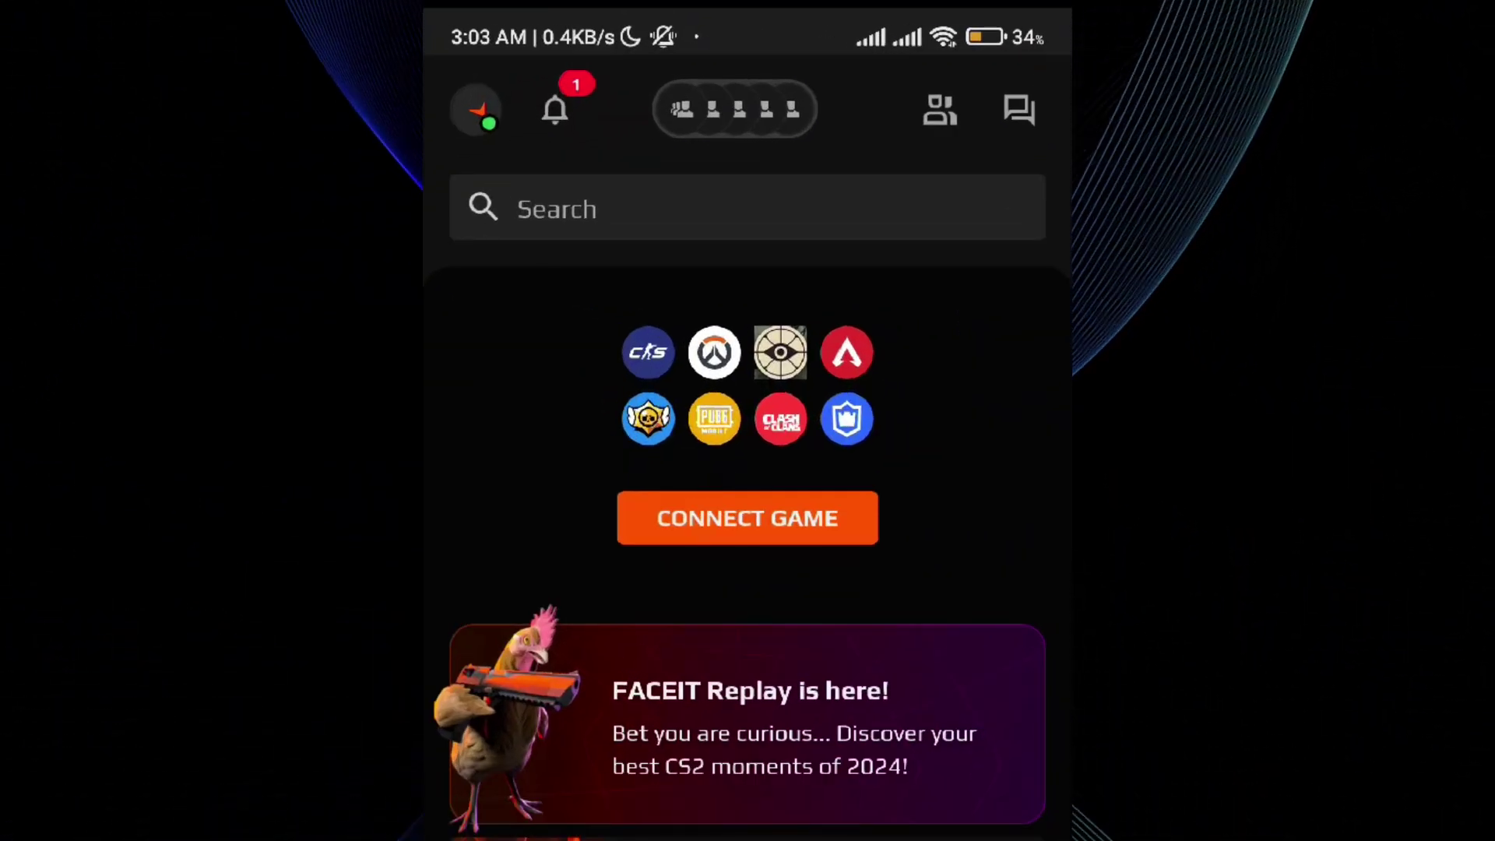
Step: Go from the profile avatar to the profile page's Settings list
click(478, 110)
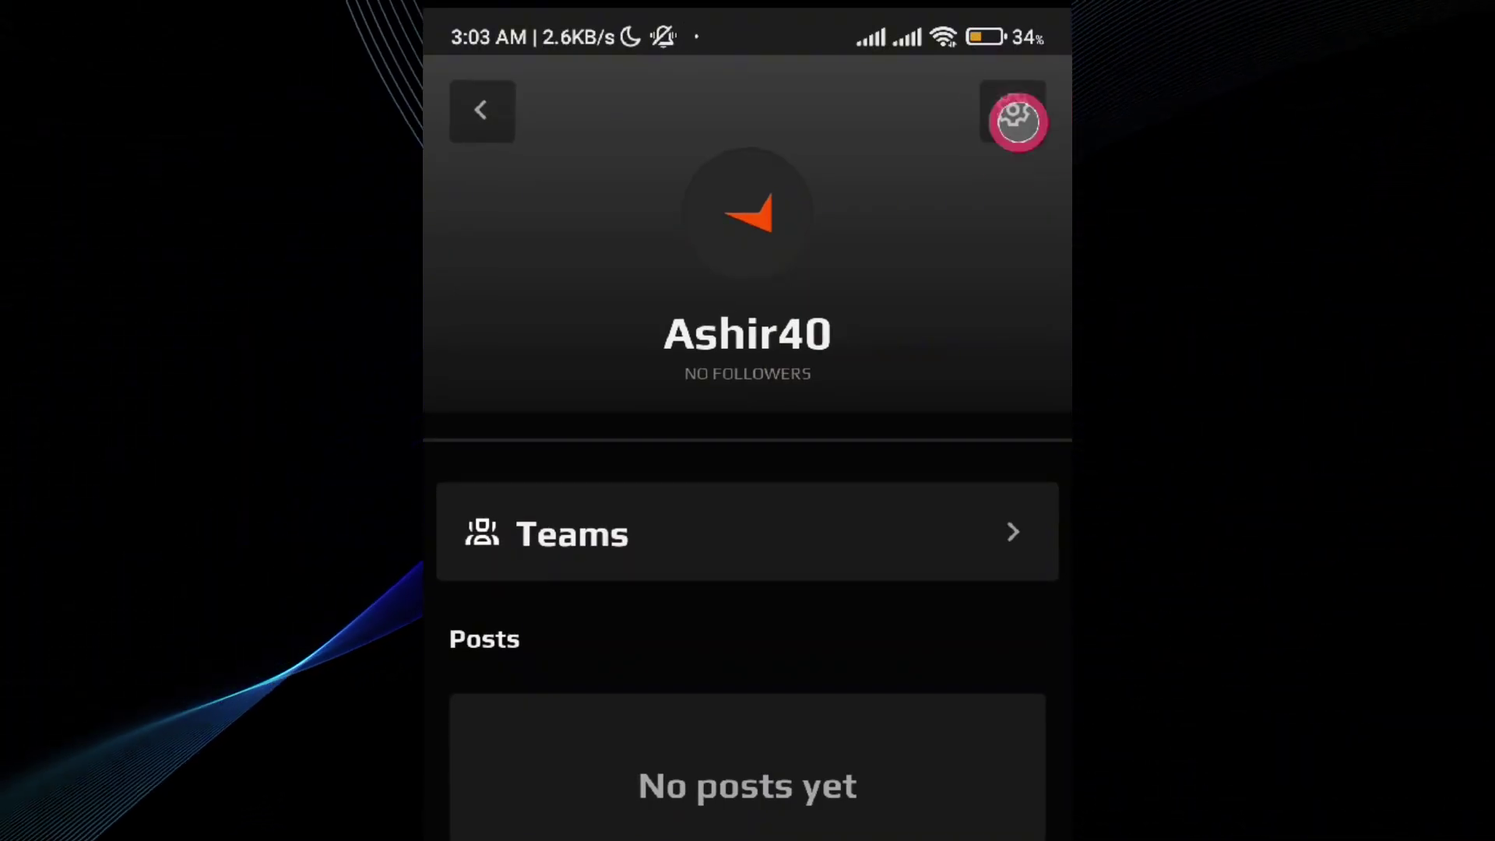
click(1018, 118)
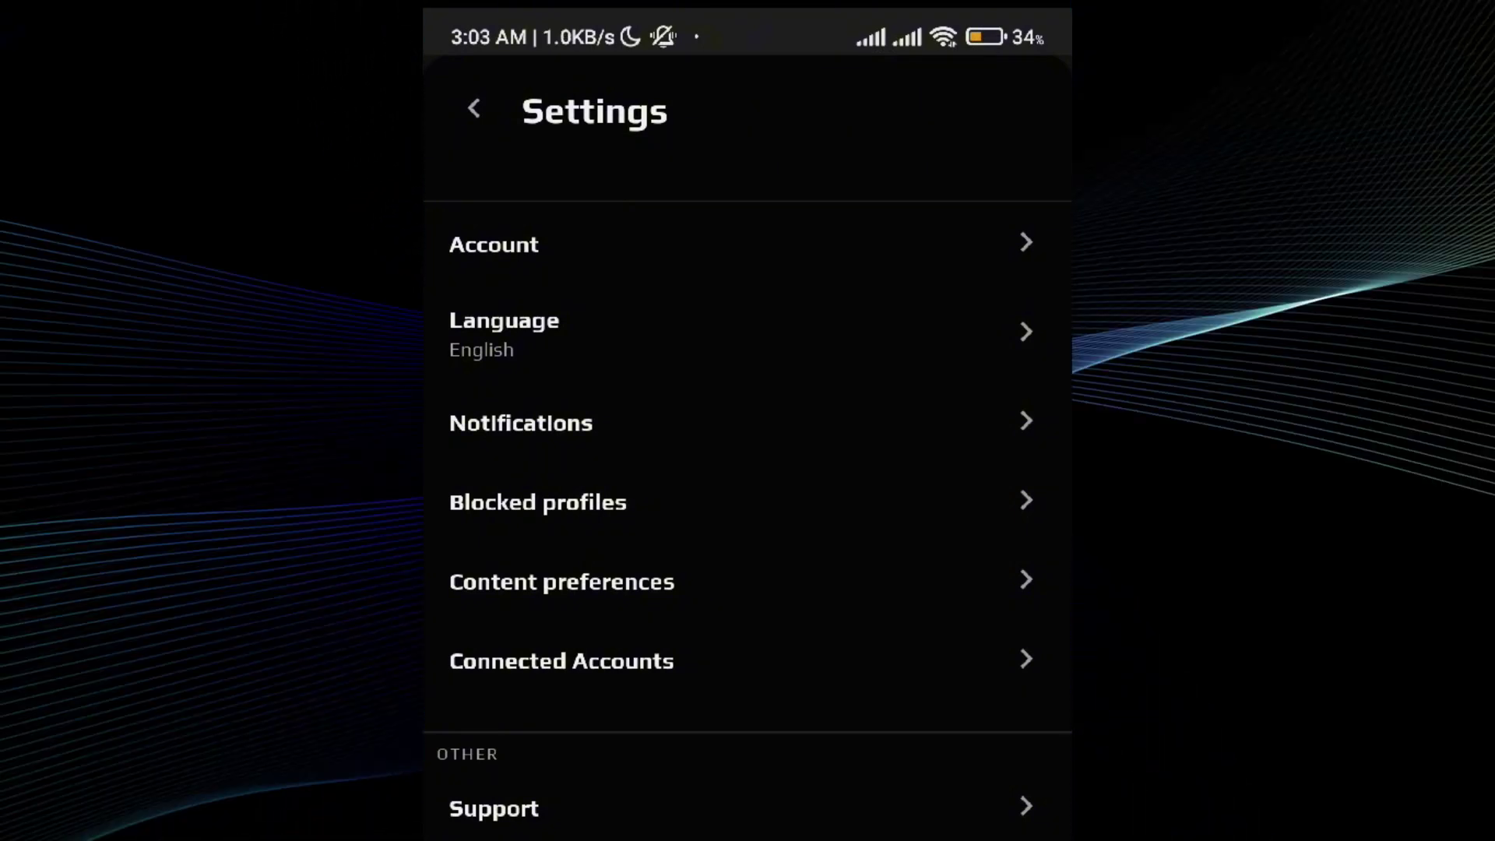
Step: Open Account in Settings to show nickname, email, language, timezone and personal details
click(901, 244)
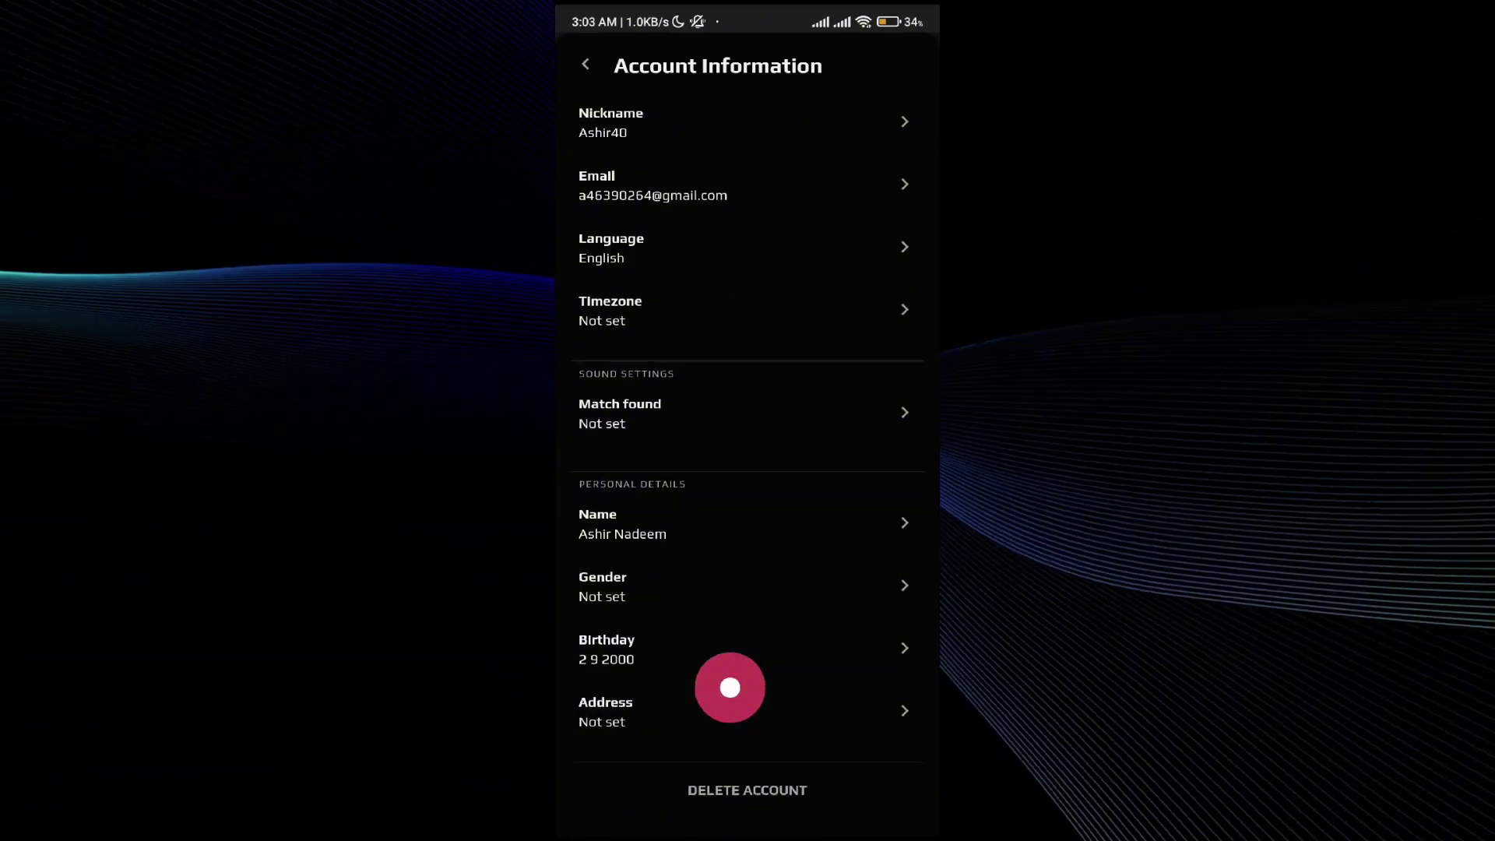
drag(728, 701, 746, 479)
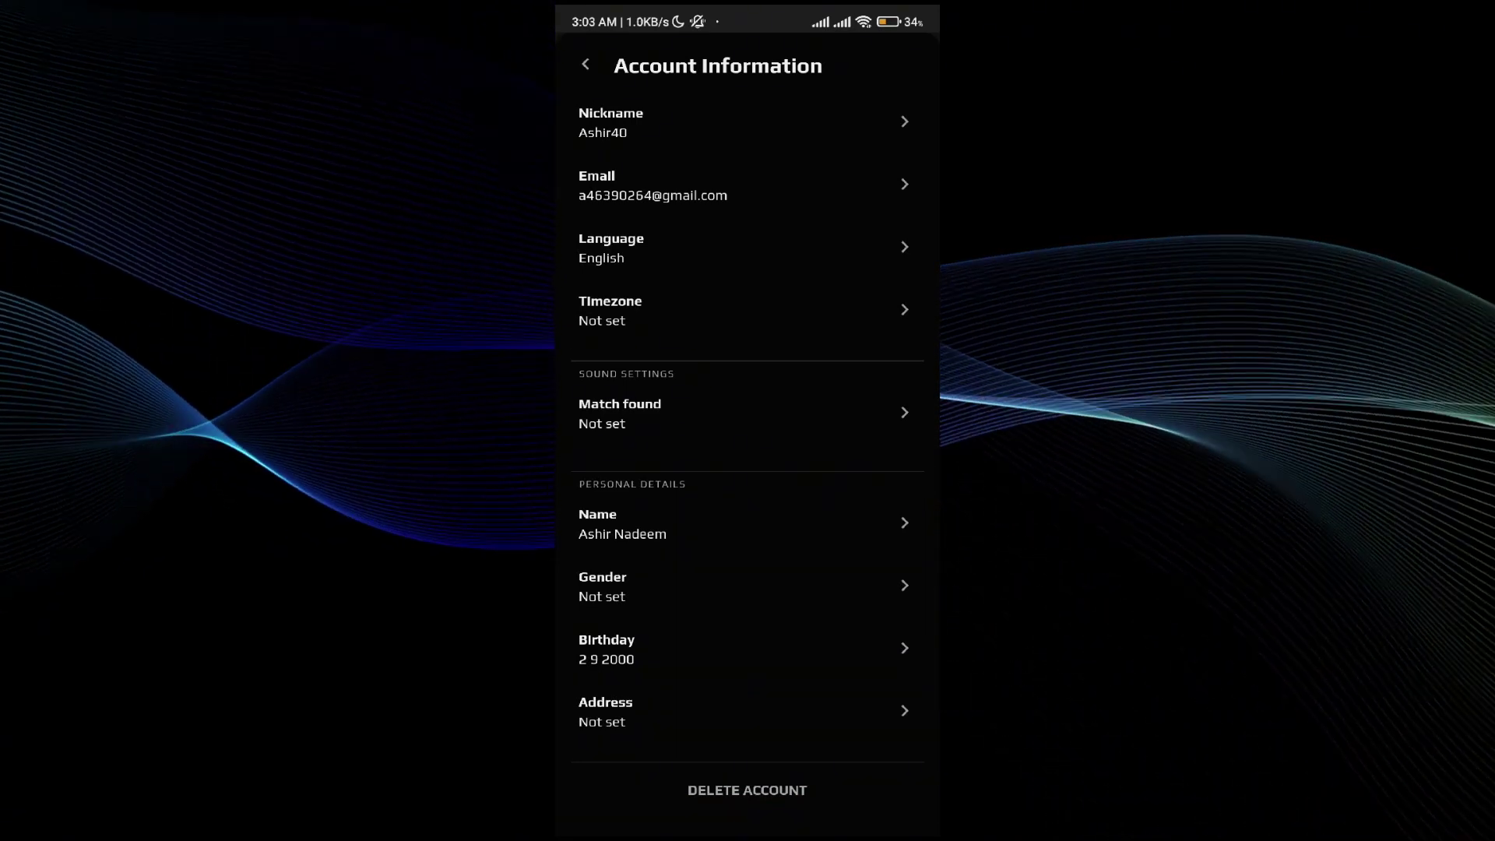
click(747, 790)
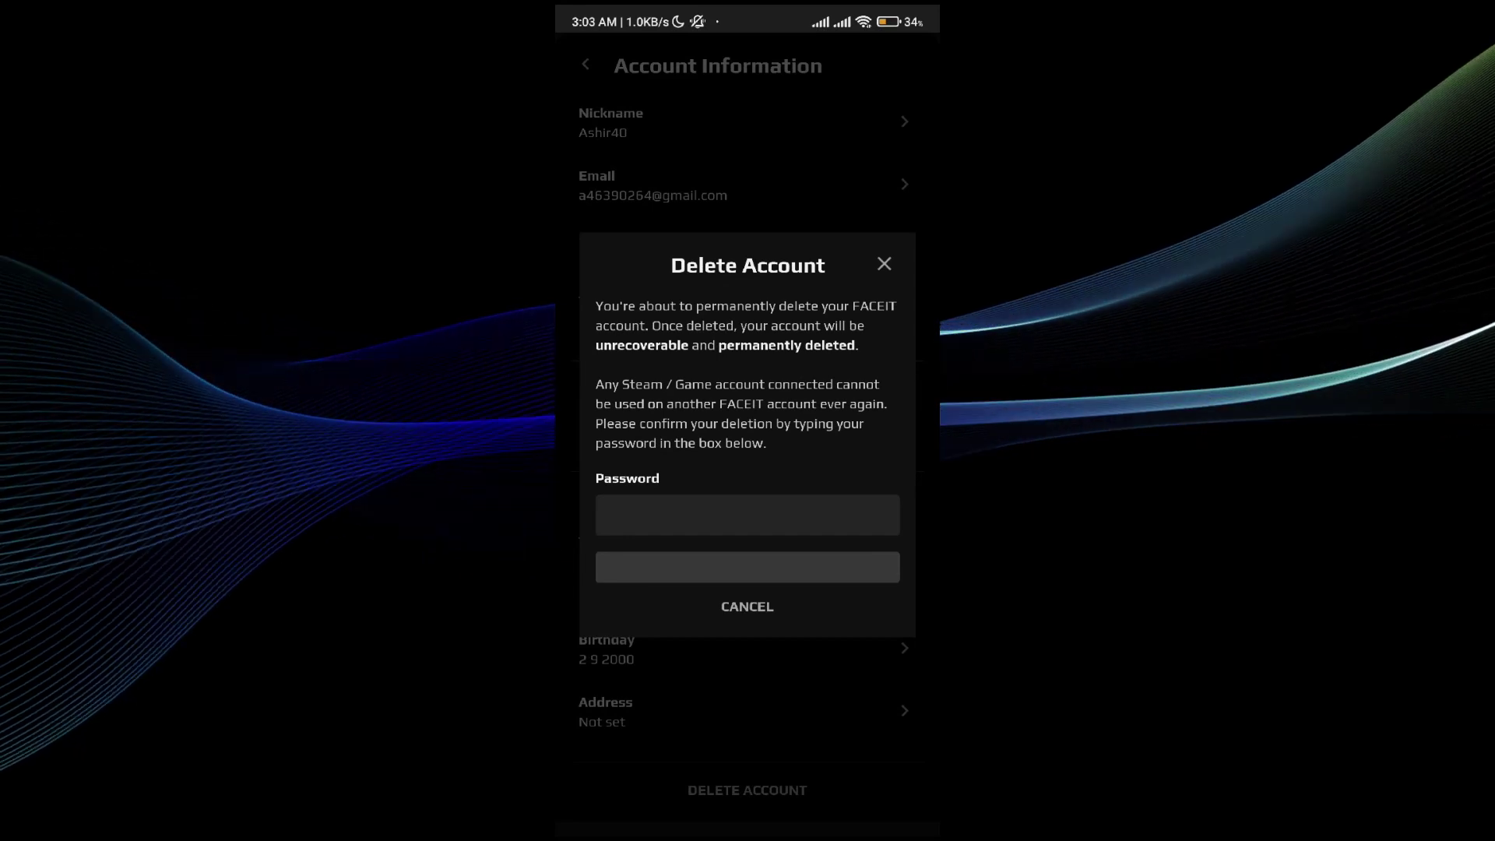
click(748, 515)
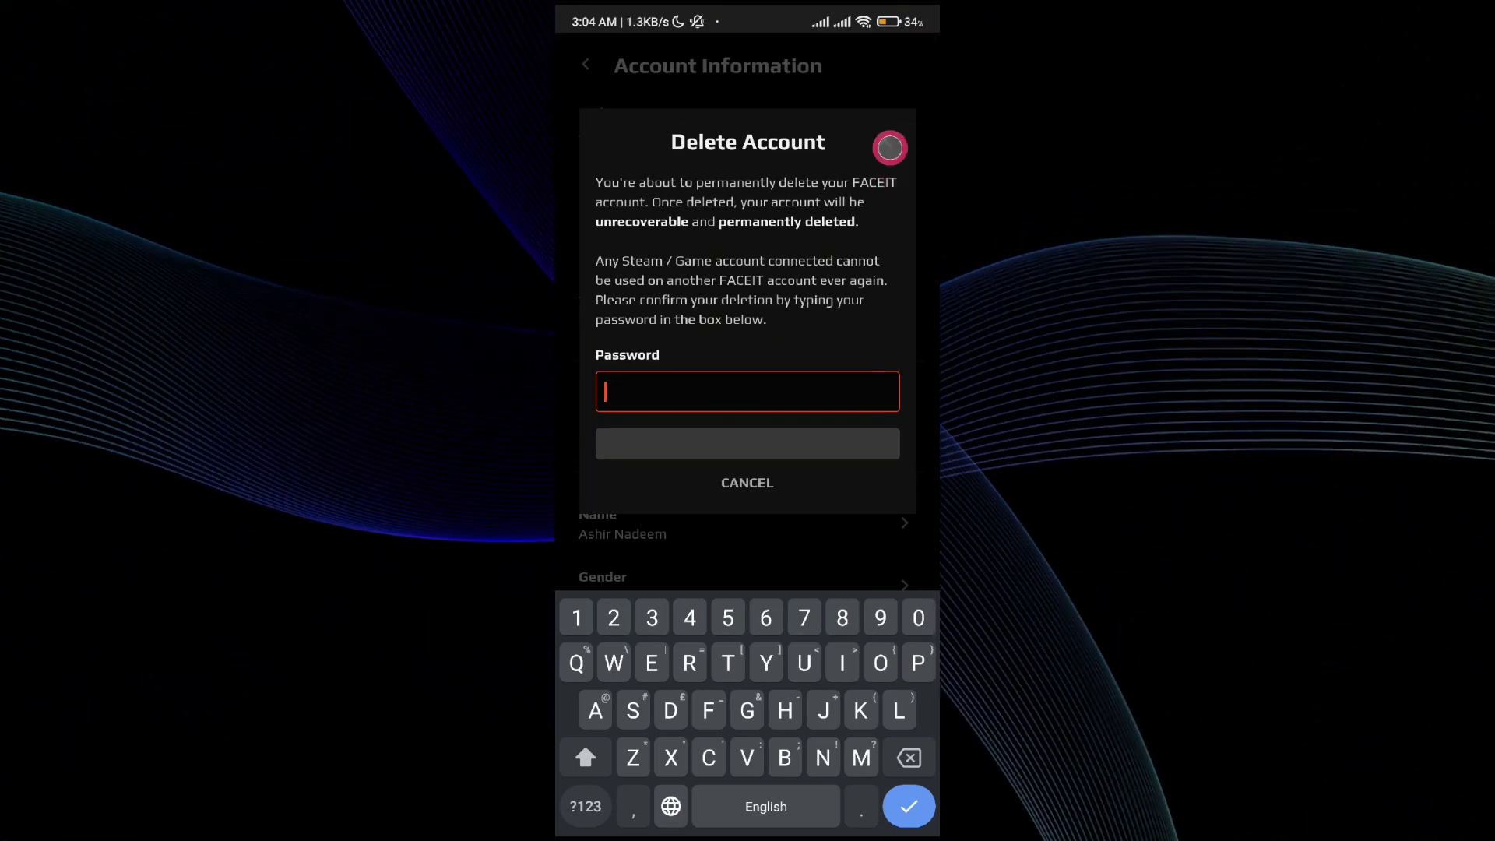
click(885, 140)
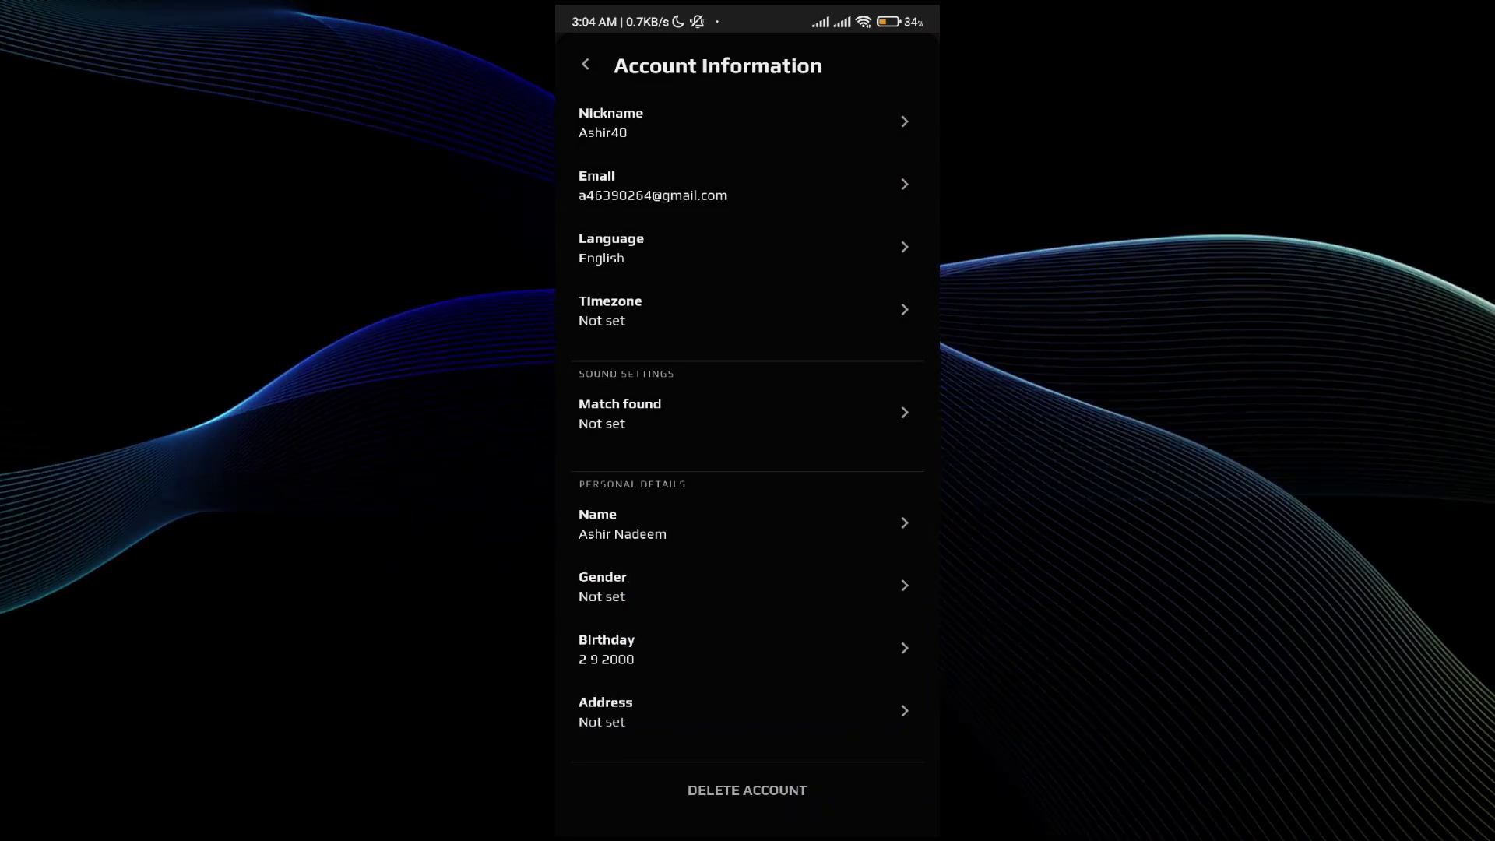